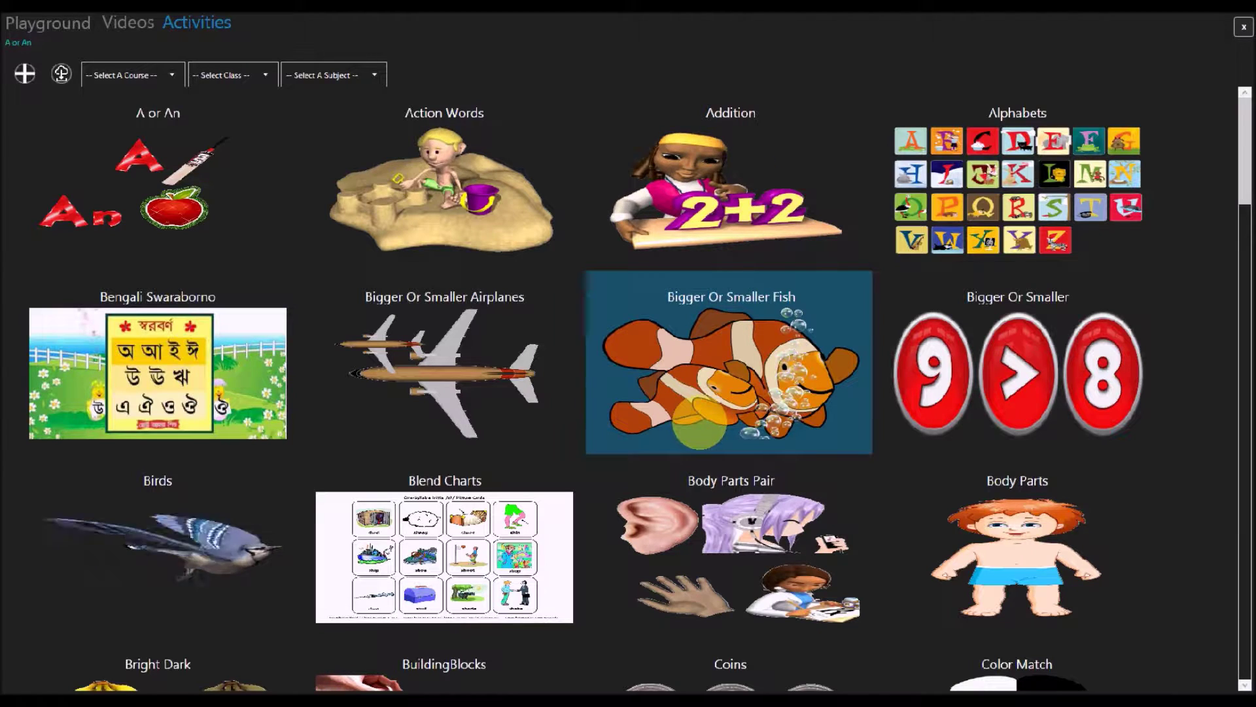
# - Open the Action Words tile from the Activities catalogue
pyautogui.click(454, 187)
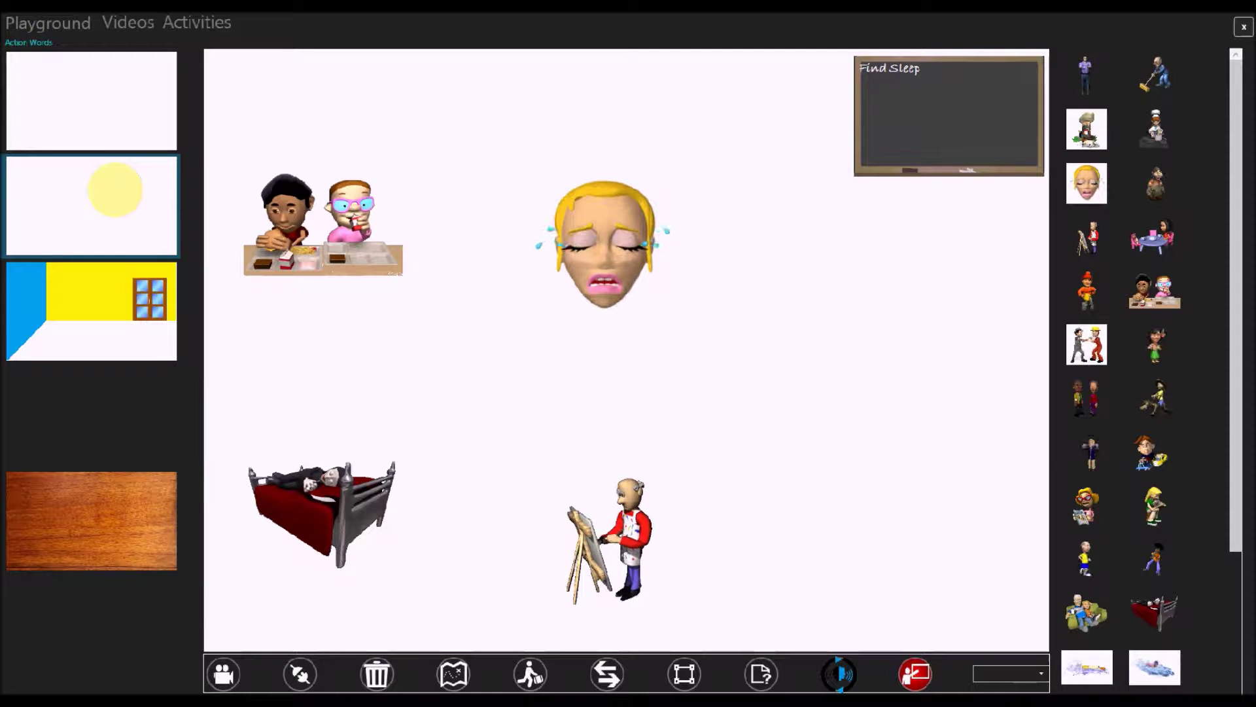
# - Try the eating, sleeping and painter scenes, then answer Find Sleep with the bed in select mode
pyautogui.click(334, 211)
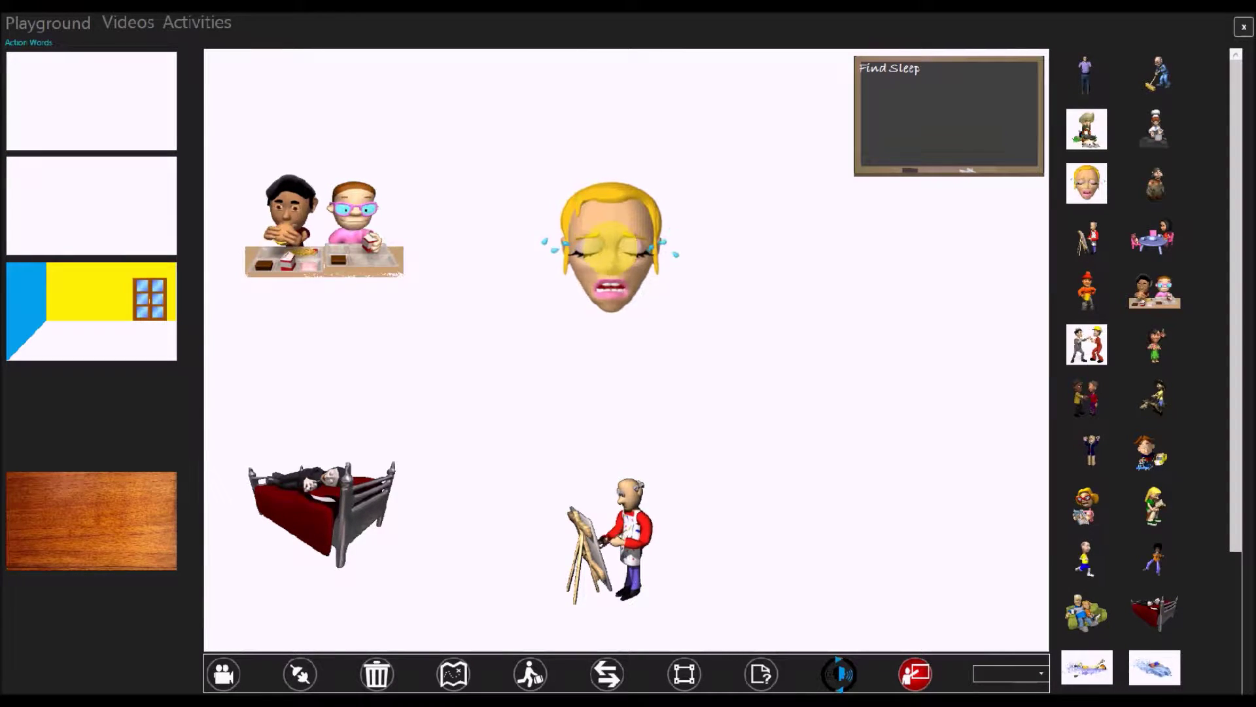
pyautogui.click(322, 511)
pyautogui.click(616, 528)
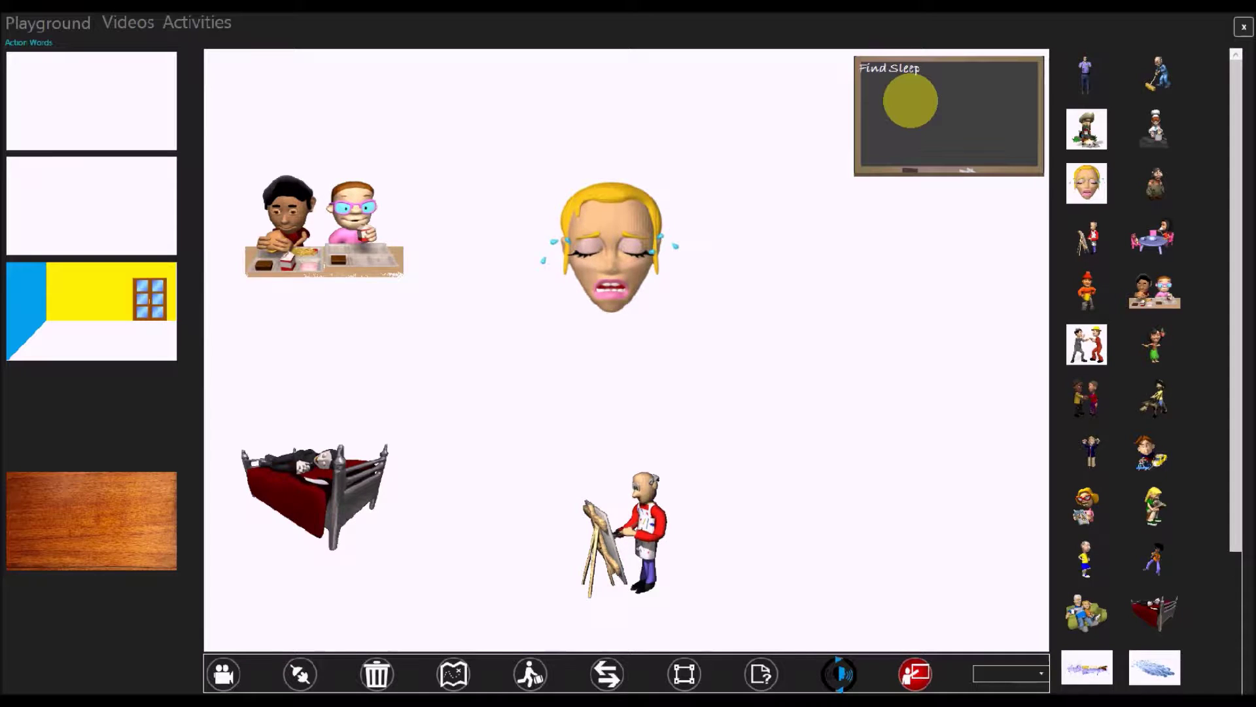
pyautogui.click(684, 674)
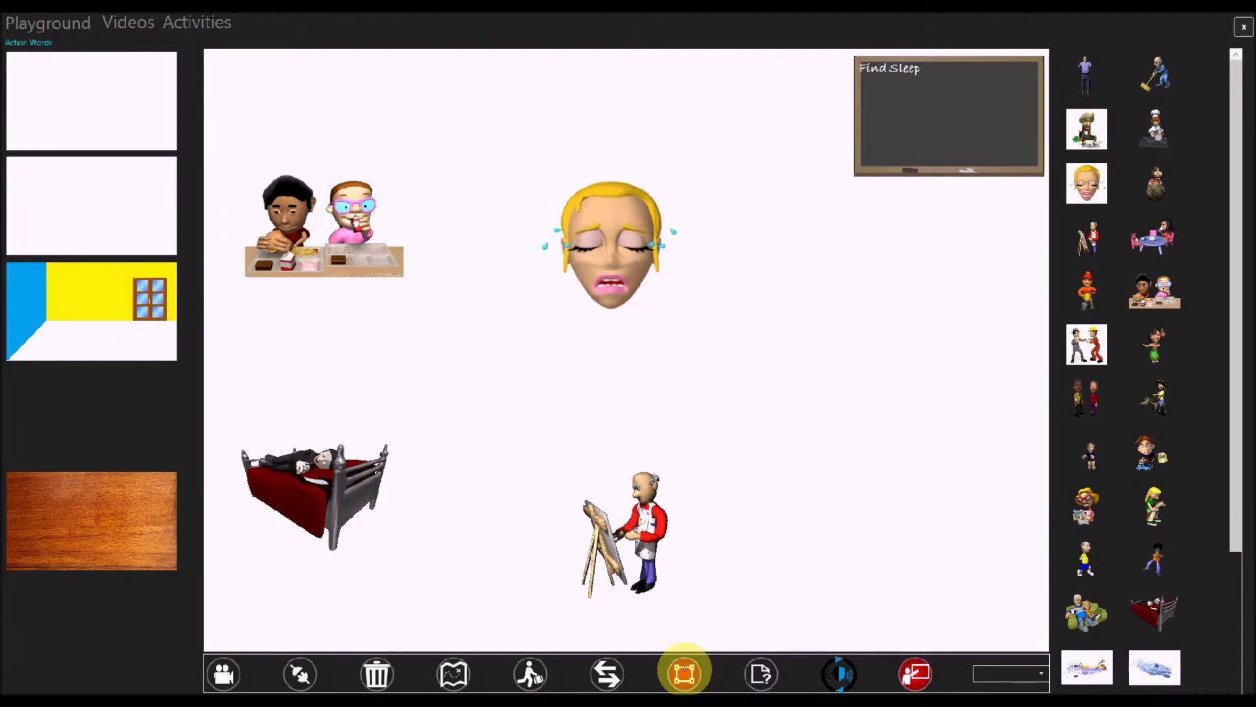
pyautogui.click(316, 492)
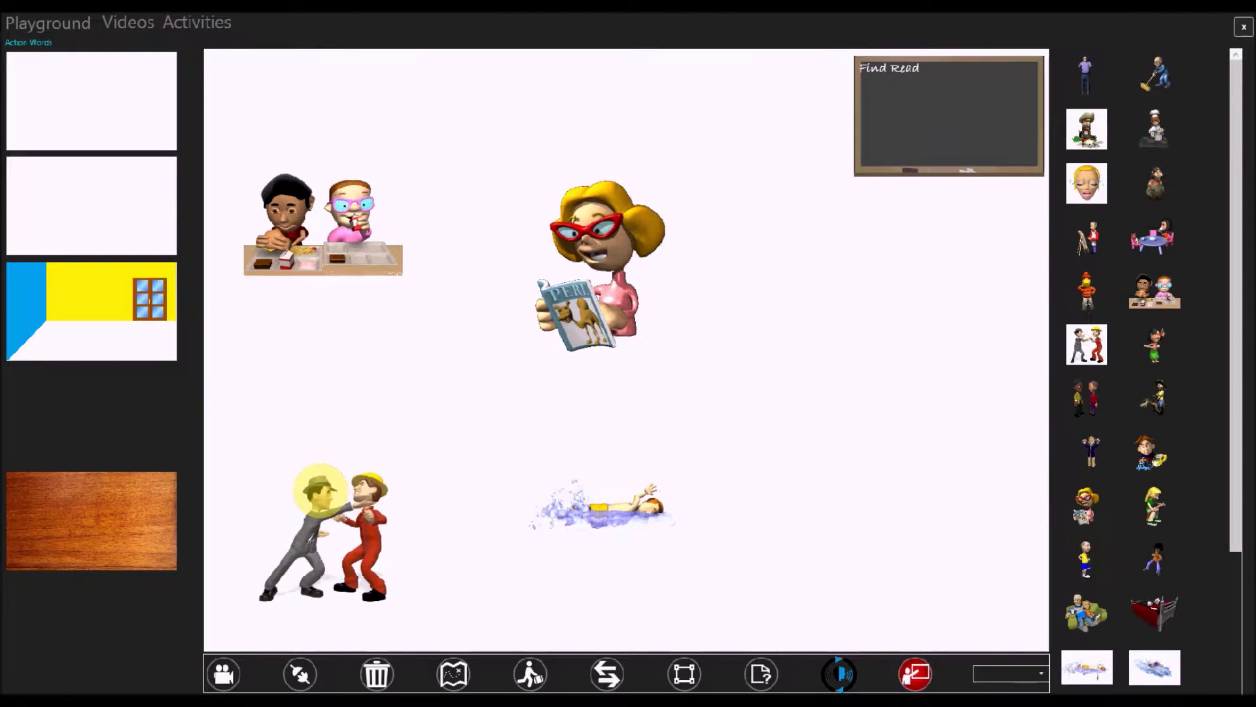
# - Choose the reading woman as the answer to Find Read, then hide the blackboard
pyautogui.click(684, 674)
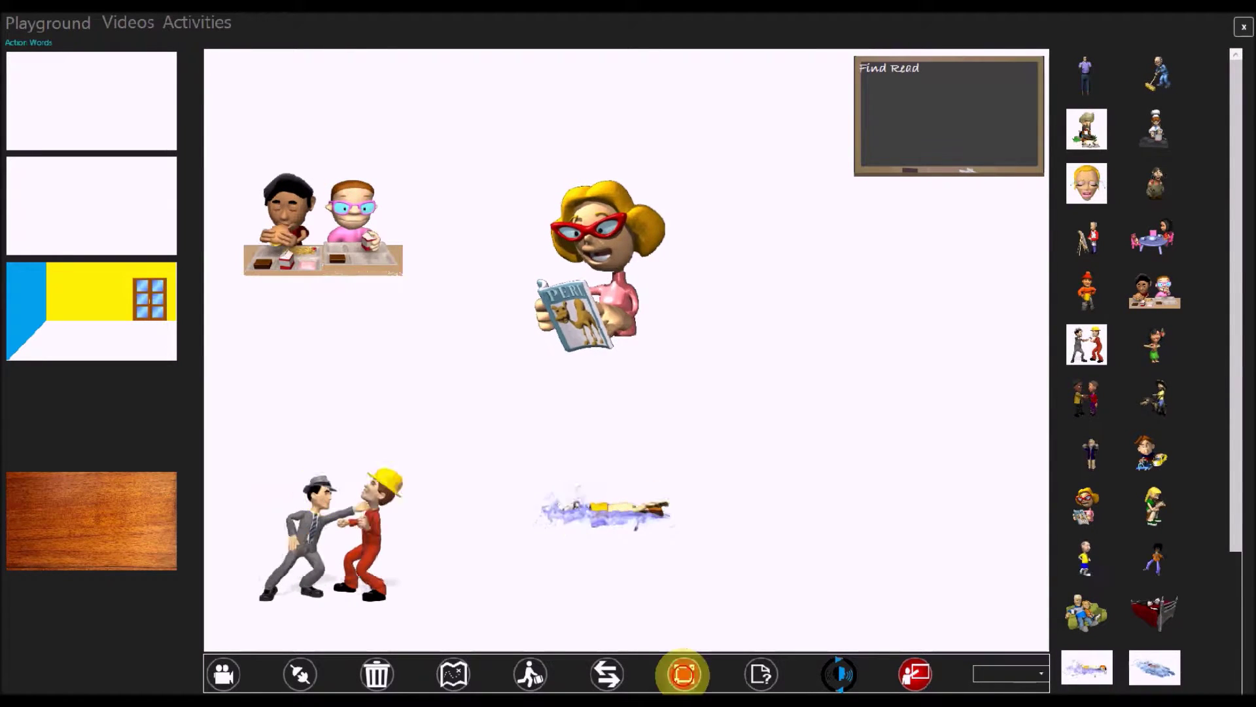
pyautogui.click(592, 288)
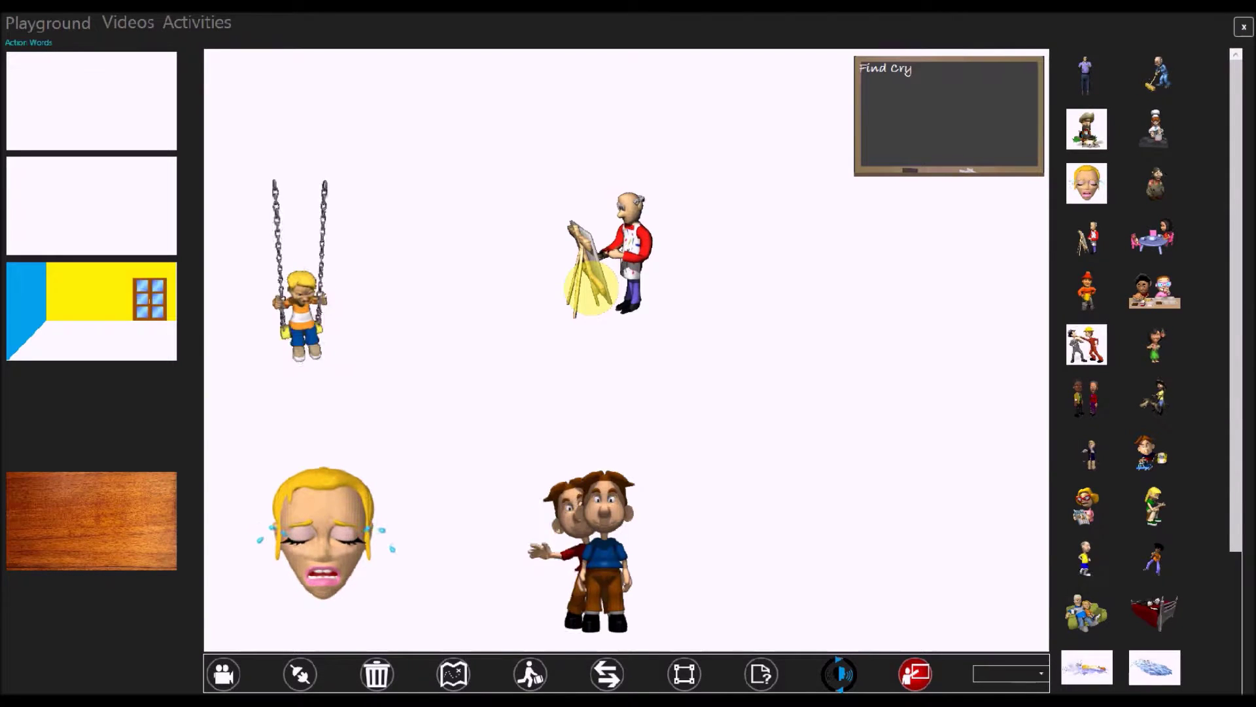
pyautogui.click(915, 673)
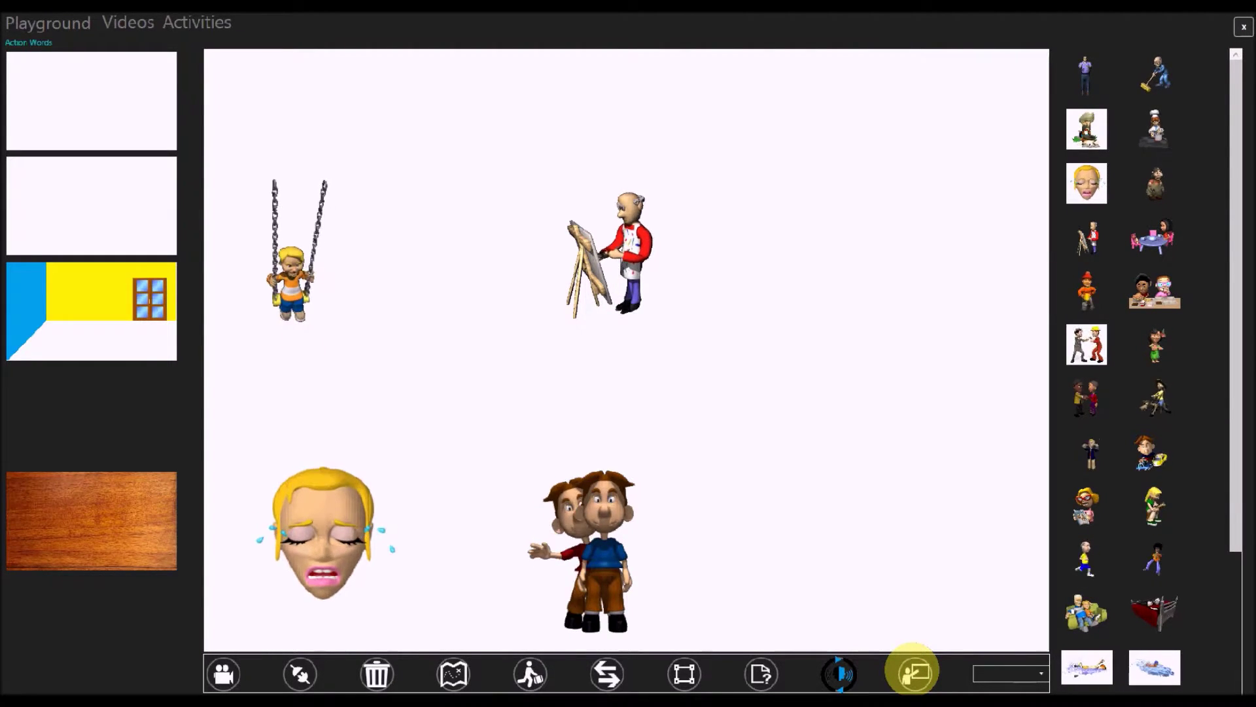
# - Move the swing, painter, crying face and two boys toward the upper left of the stage
pyautogui.moveTo(339, 319); pyautogui.dragTo(296, 192)
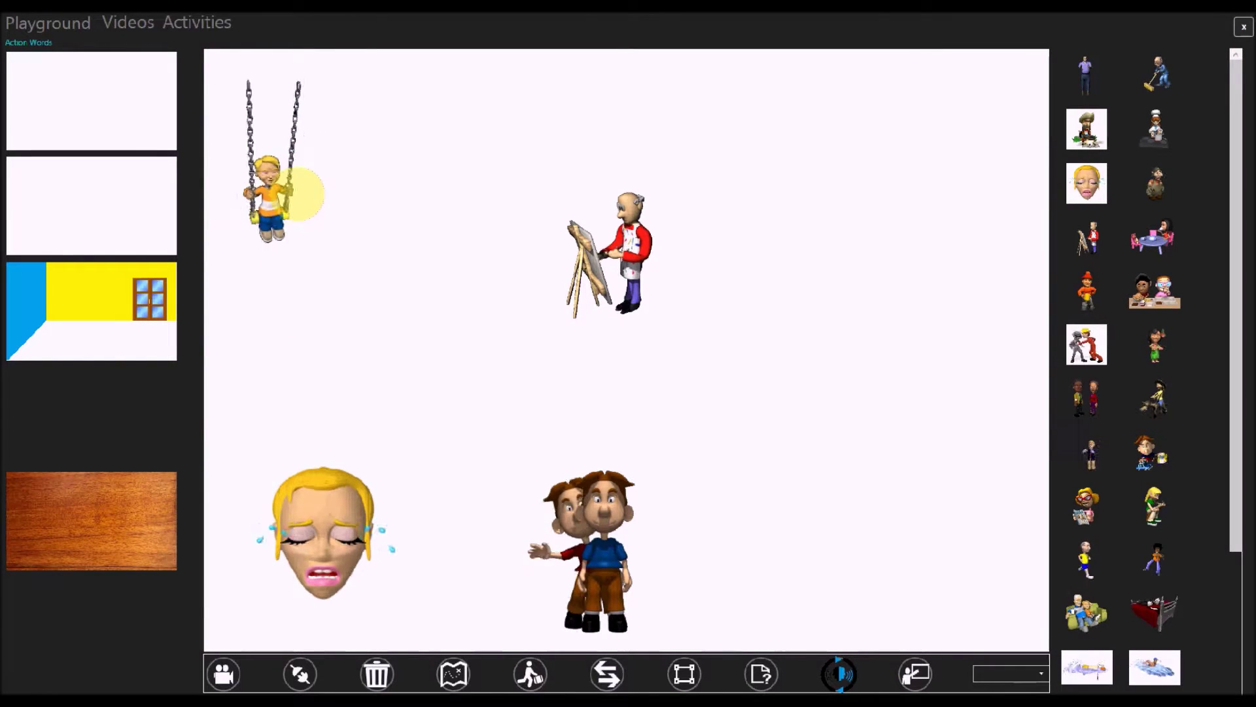
pyautogui.moveTo(613, 251); pyautogui.dragTo(417, 170)
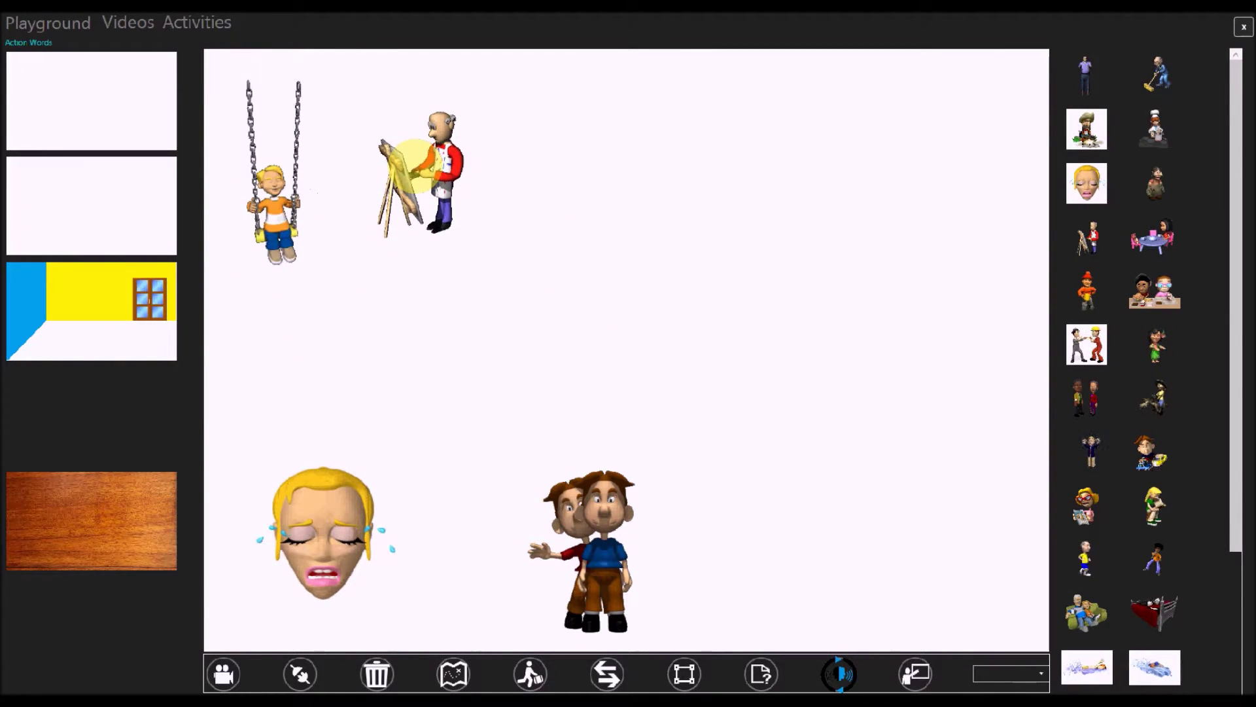
pyautogui.moveTo(323, 534); pyautogui.dragTo(293, 395)
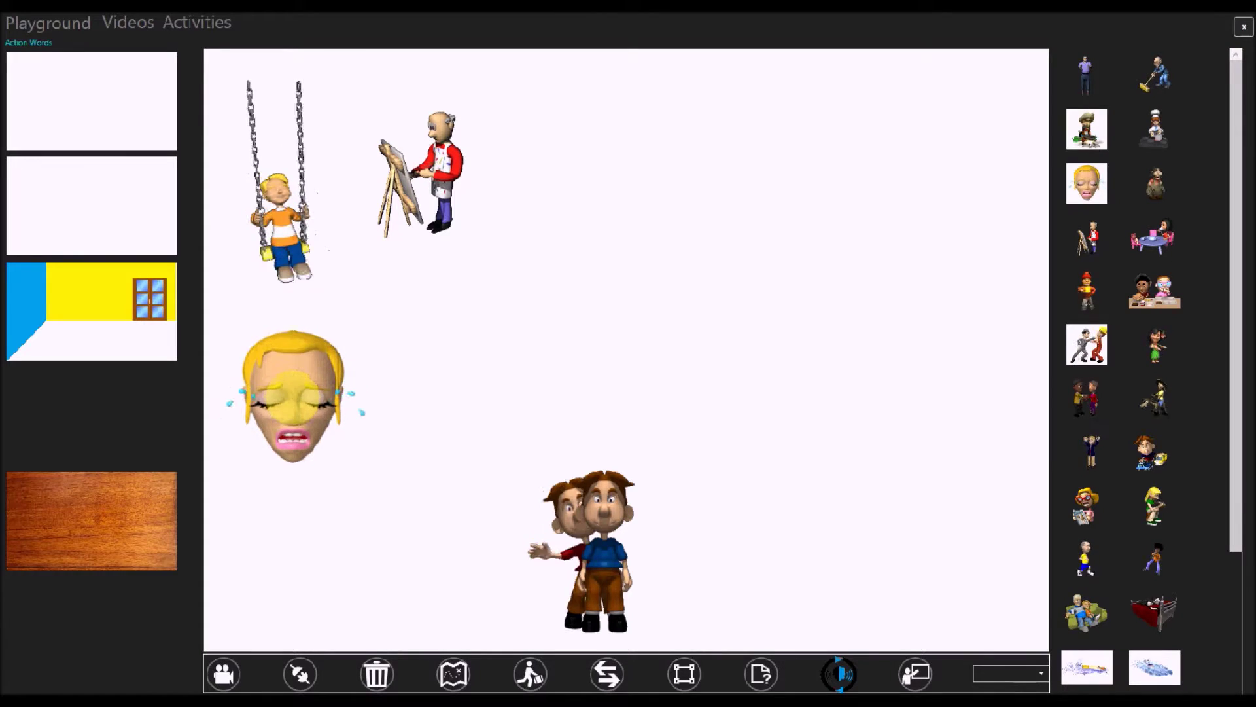
pyautogui.moveTo(595, 550); pyautogui.dragTo(480, 359)
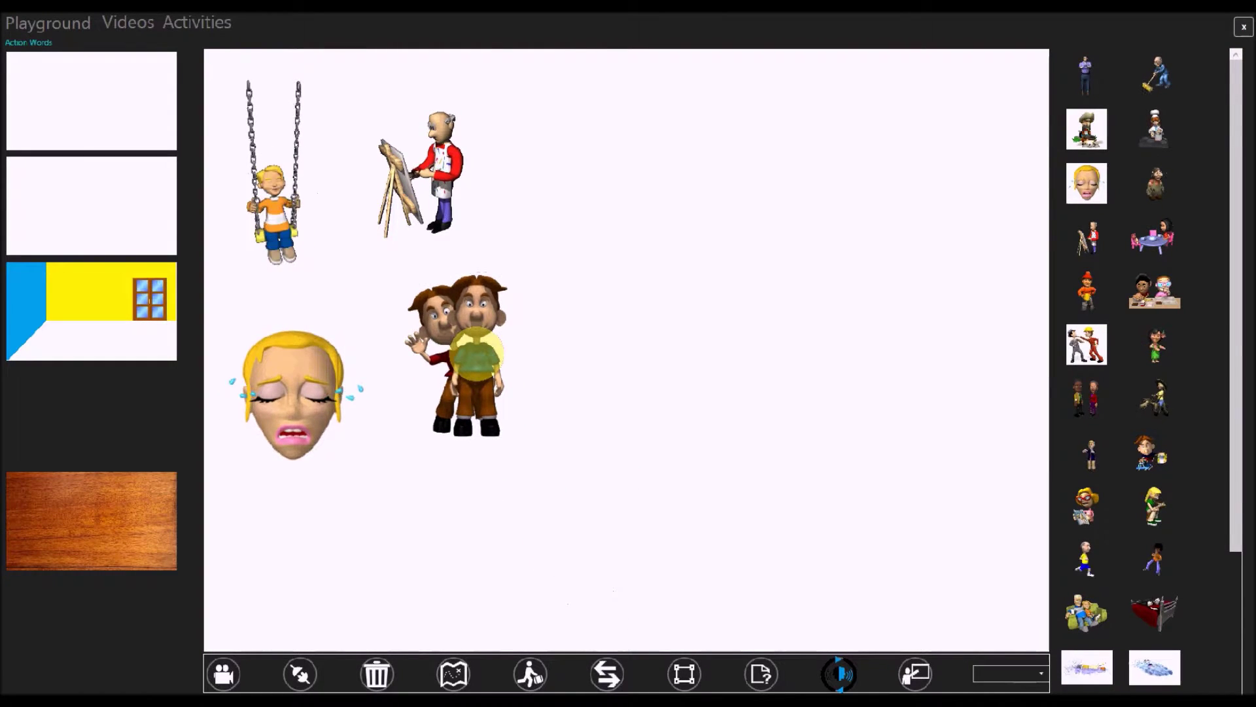
# - Add the tea party girl and the man with a mug, repositioning them and the two boys
pyautogui.click(1155, 238)
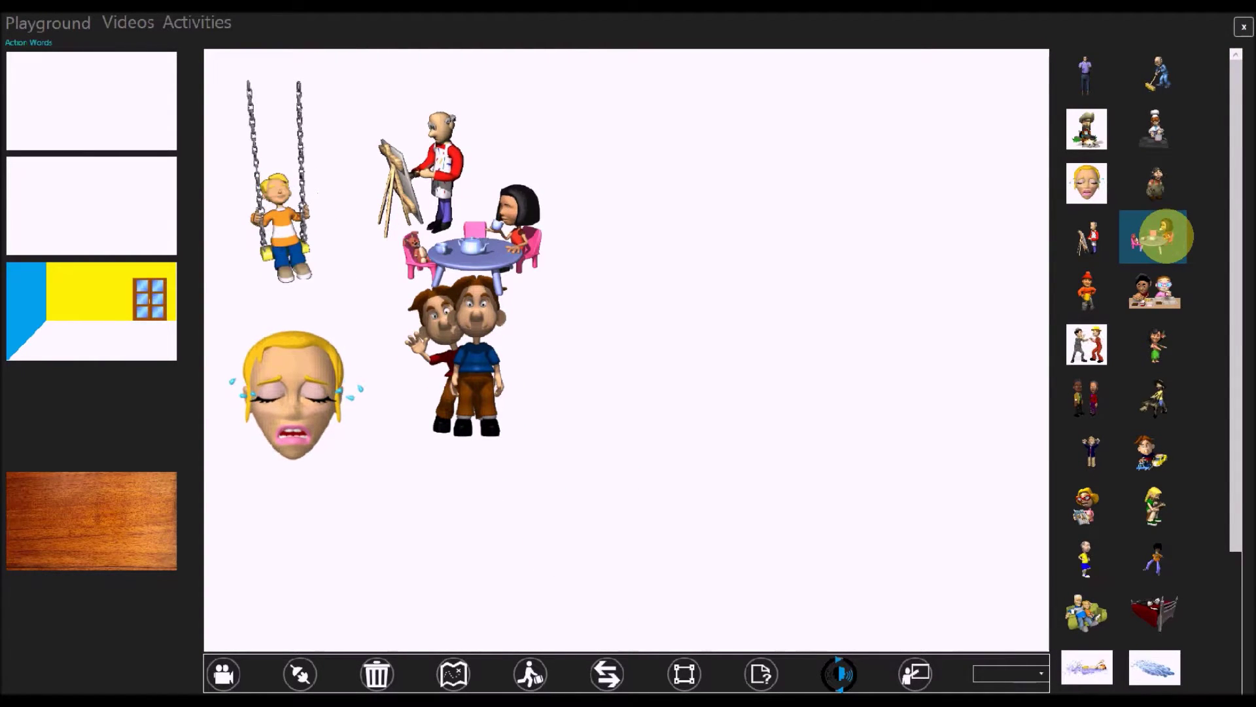
pyautogui.moveTo(490, 236); pyautogui.dragTo(619, 192)
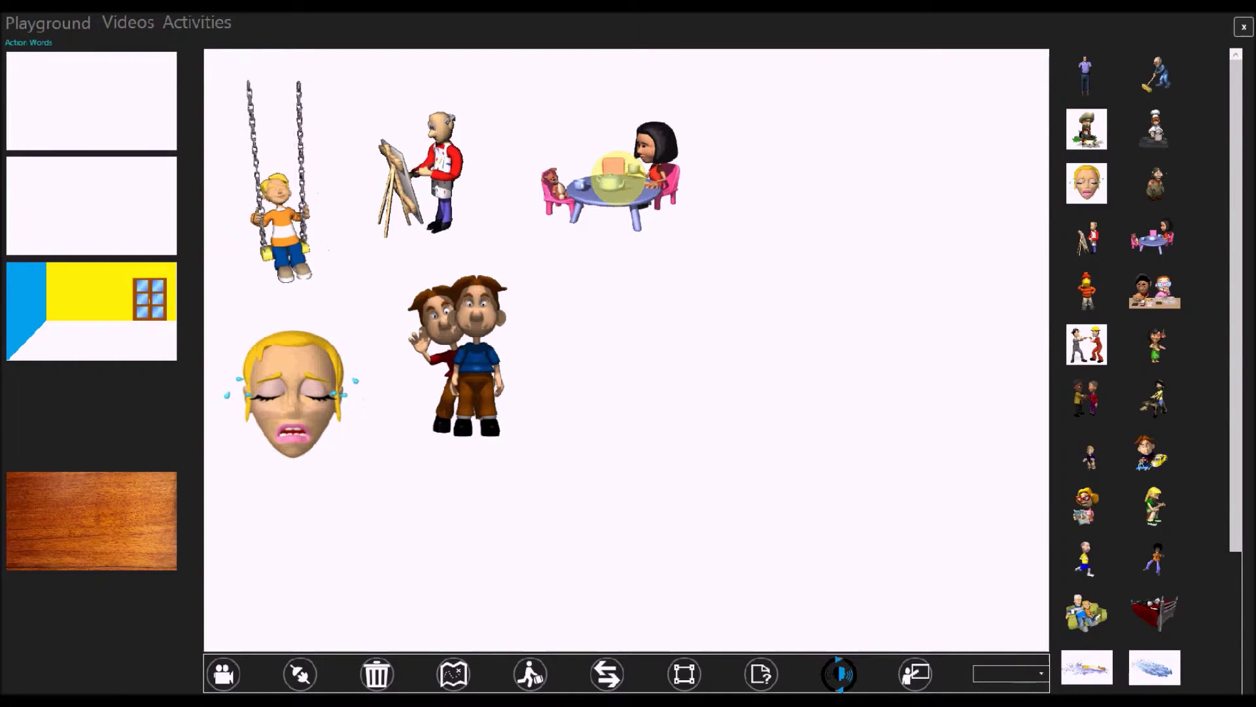
pyautogui.click(1087, 288)
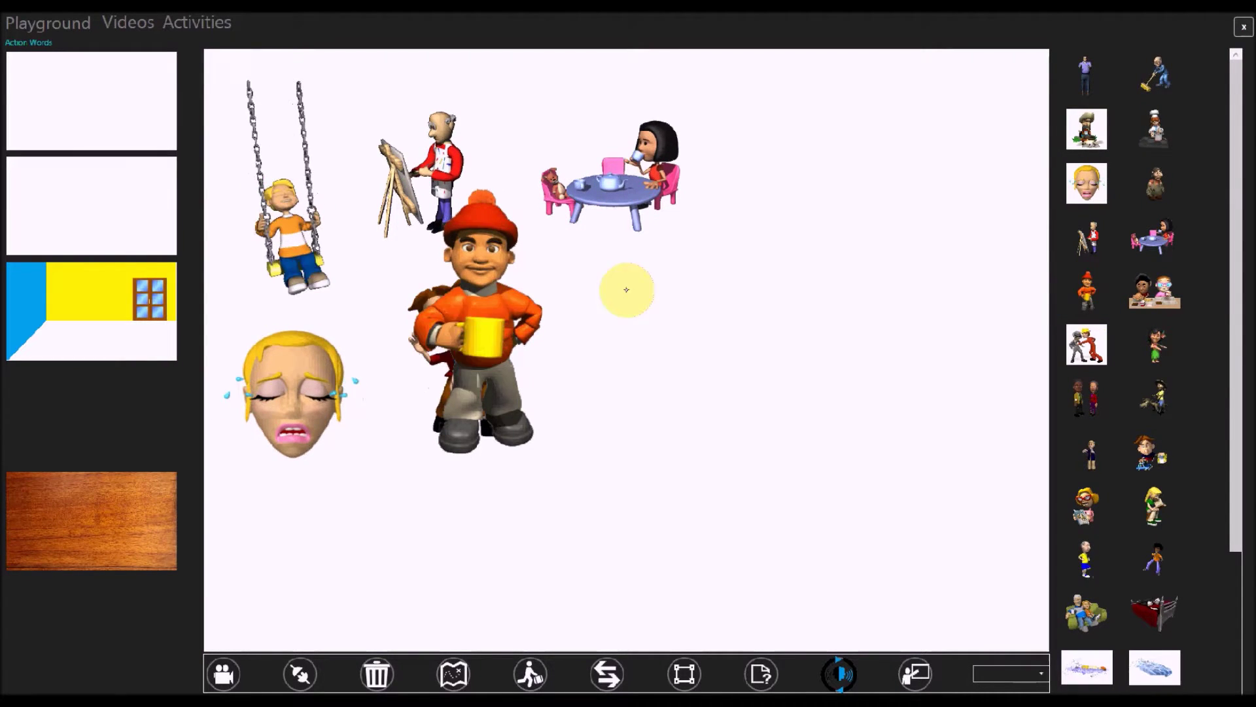
pyautogui.moveTo(471, 354)
pyautogui.mouseDown()
pyautogui.moveTo(744, 309)
pyautogui.moveTo(687, 374)
pyautogui.mouseUp()
pyautogui.moveTo(476, 324)
pyautogui.mouseDown()
pyautogui.moveTo(535, 393)
pyautogui.moveTo(519, 334)
pyautogui.mouseUp()
# - Add a donkey rider at lower left, shift the boys and mug man right, and restore Find Cry
pyautogui.moveTo(1156, 401); pyautogui.dragTo(398, 481)
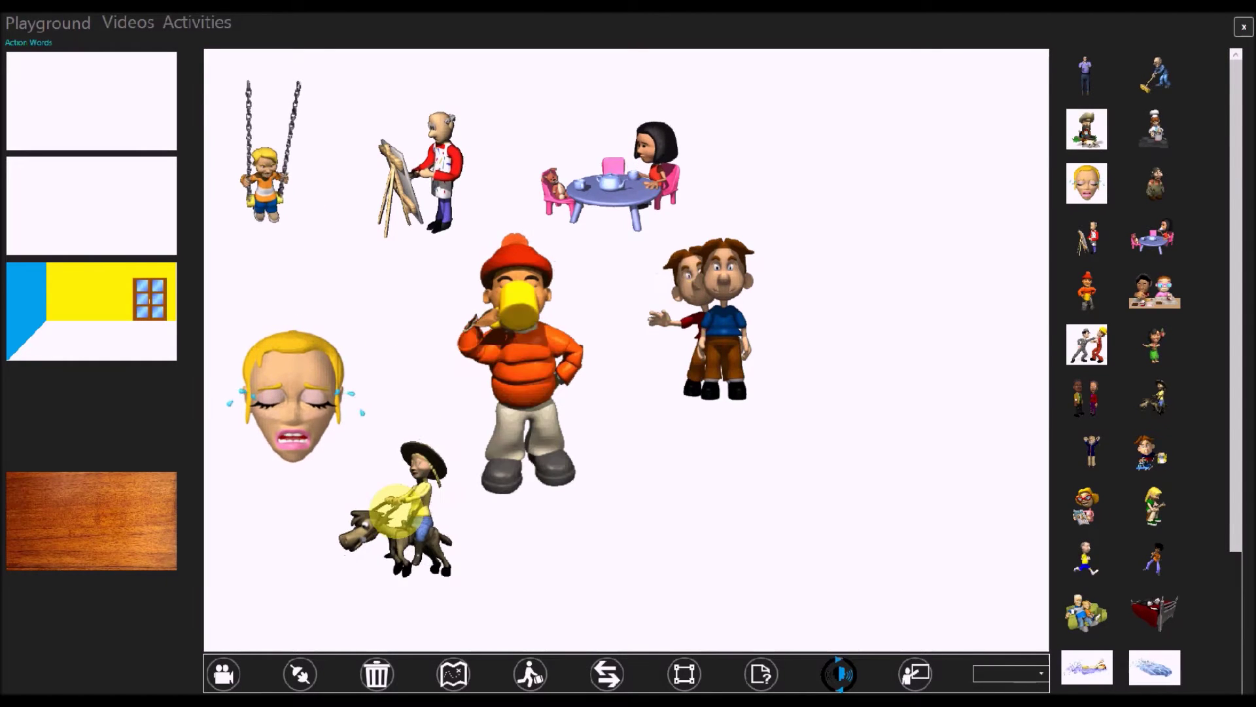
pyautogui.moveTo(709, 275); pyautogui.dragTo(840, 192)
pyautogui.moveTo(521, 374); pyautogui.dragTo(637, 374)
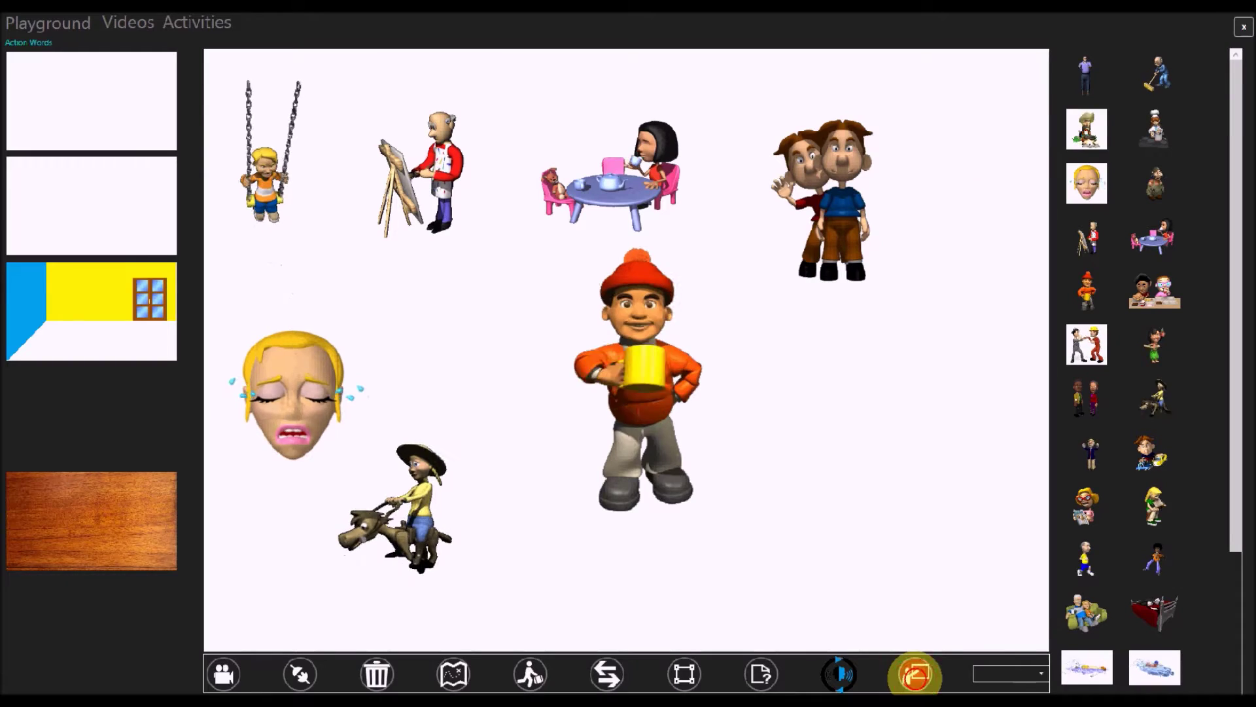
pyautogui.click(915, 673)
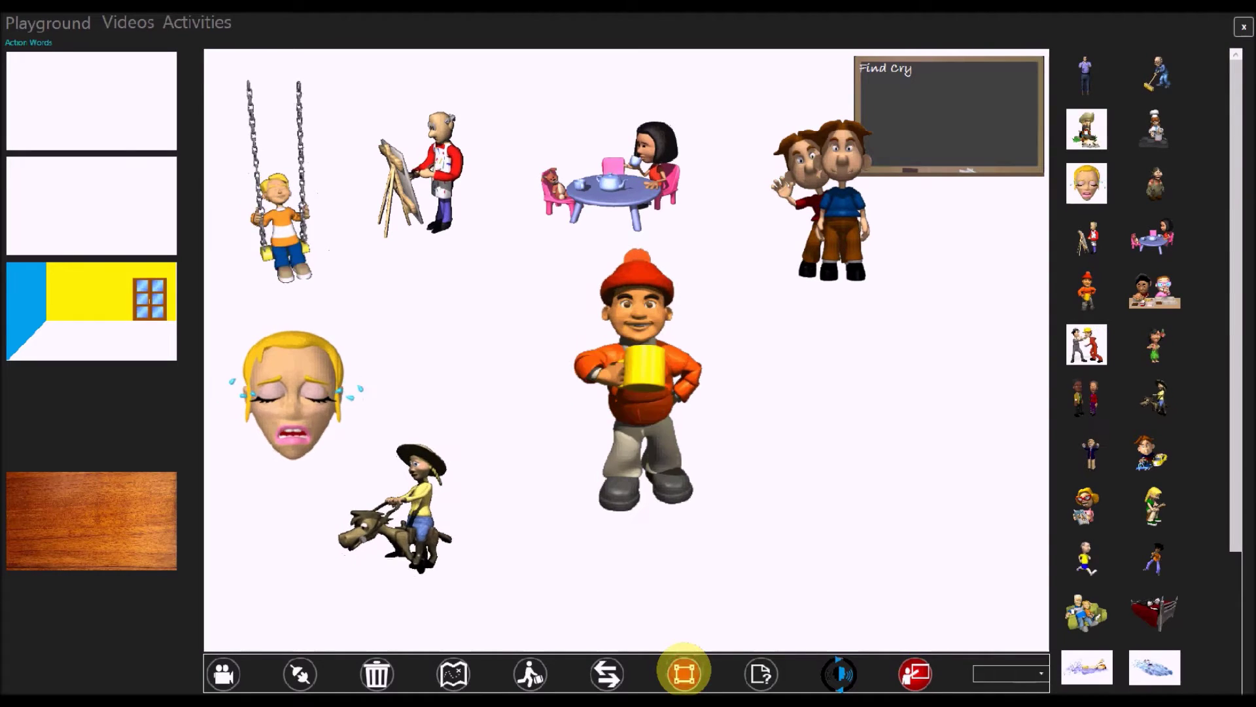
# - Choose the crying face as the answer to Find Cry and pick the dark stage background
pyautogui.click(684, 674)
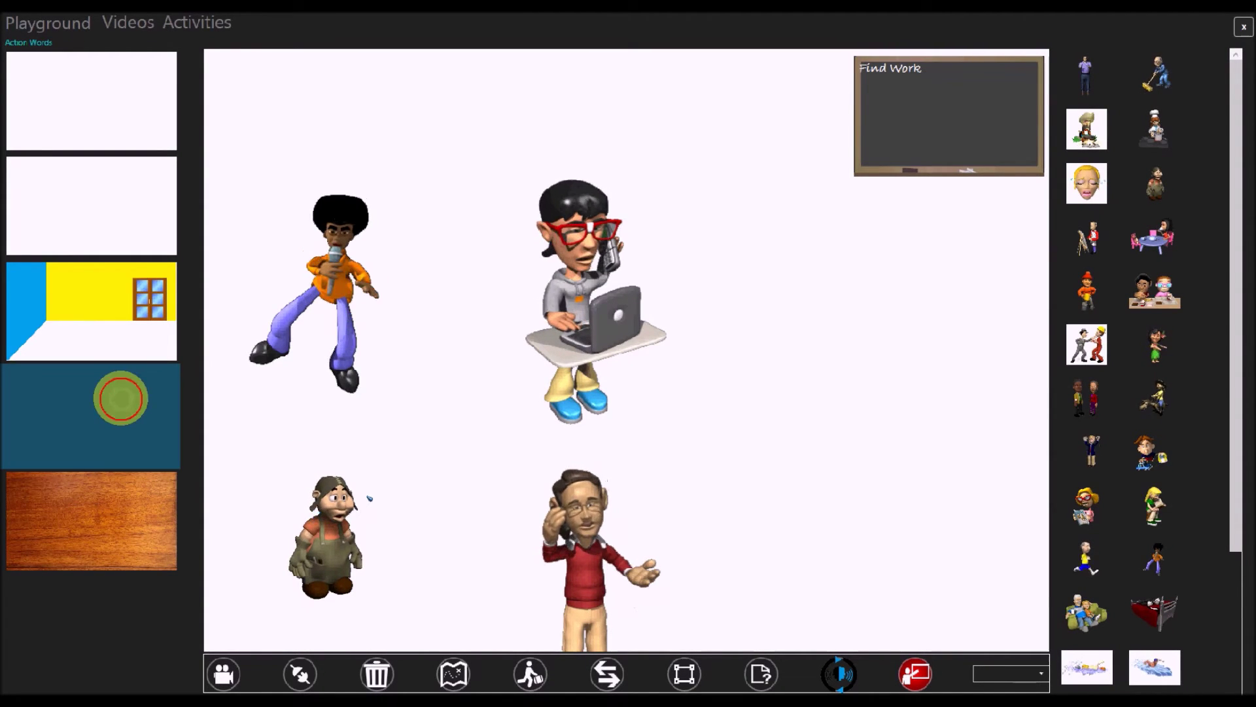
pyautogui.click(122, 397)
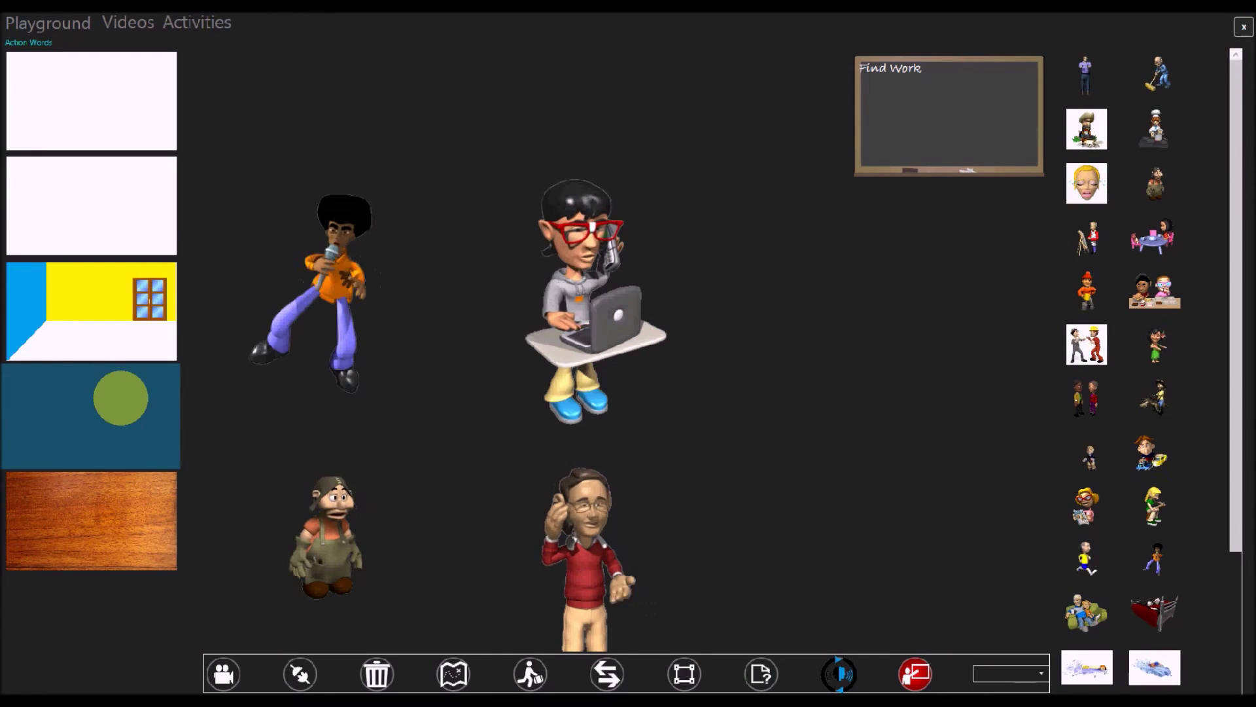
# - Close the extra background option, keeping the dark stage behind Find Work
pyautogui.click(760, 673)
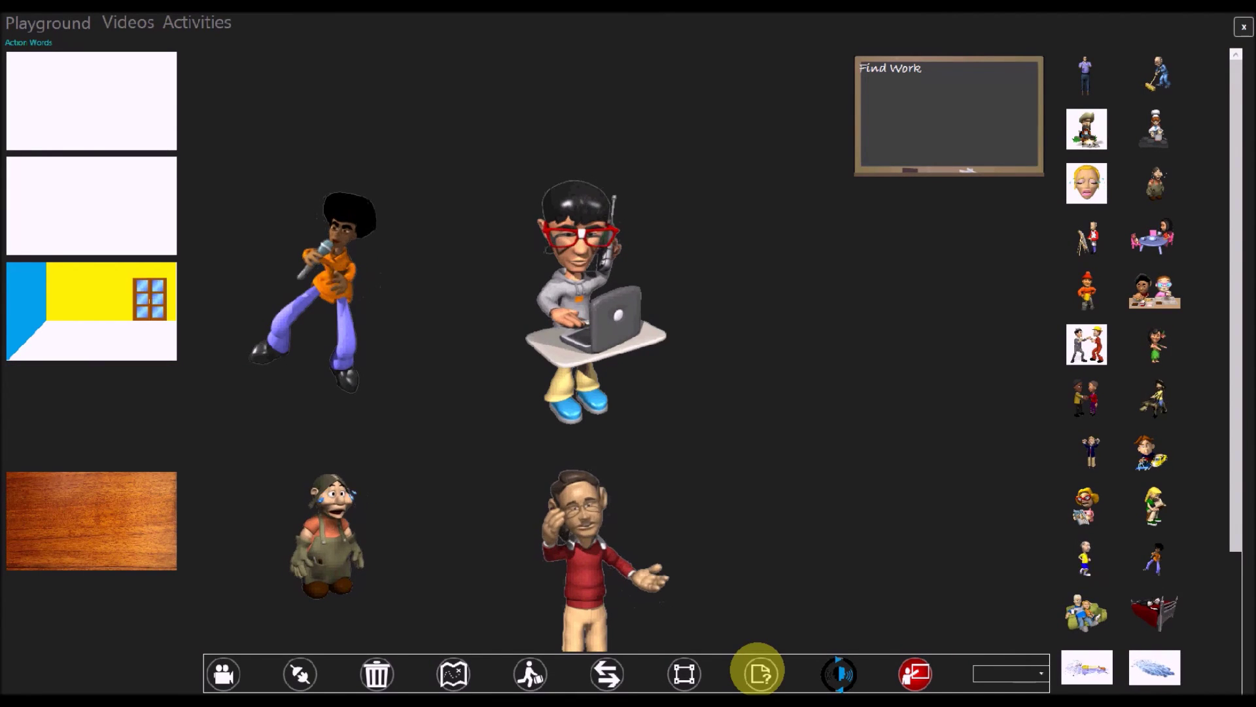